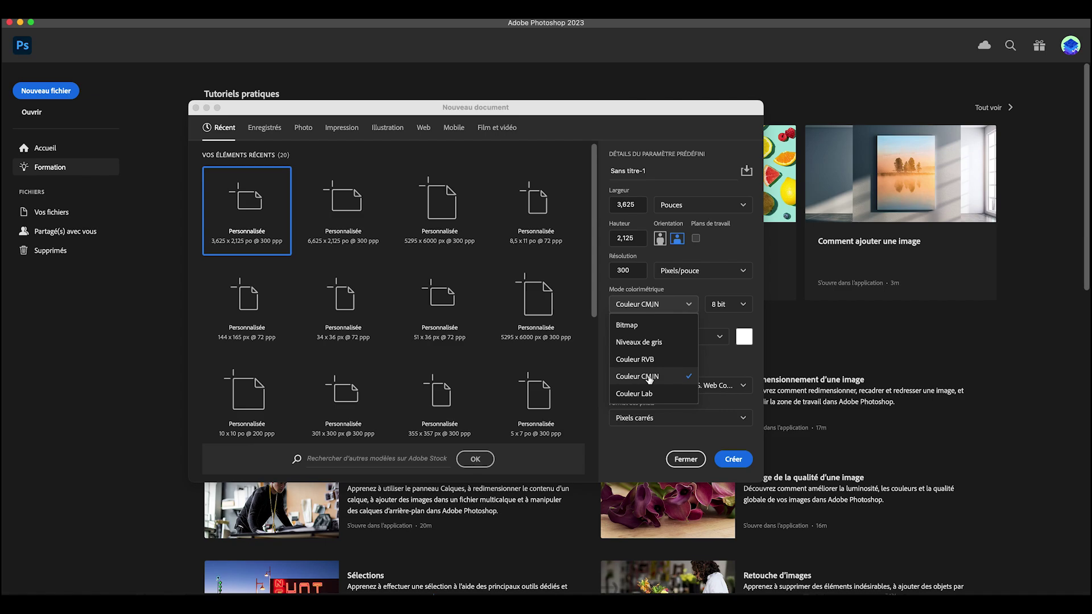
Create a 3,625 × 2,125 po landscape document at 300 pixels per inch in Couleur CMJN mode with a white background
click(649, 378)
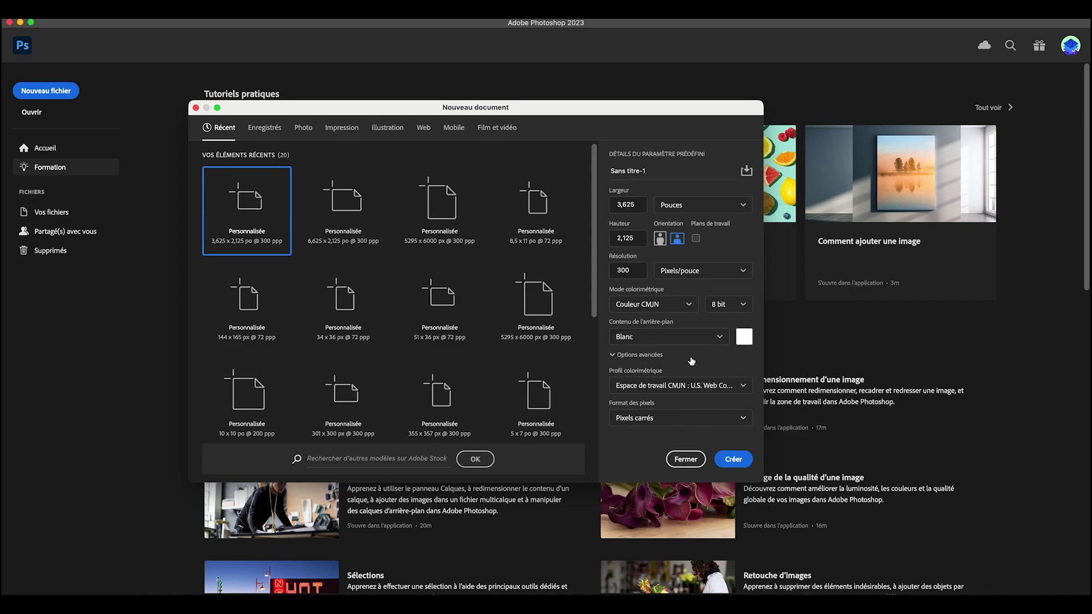
click(734, 459)
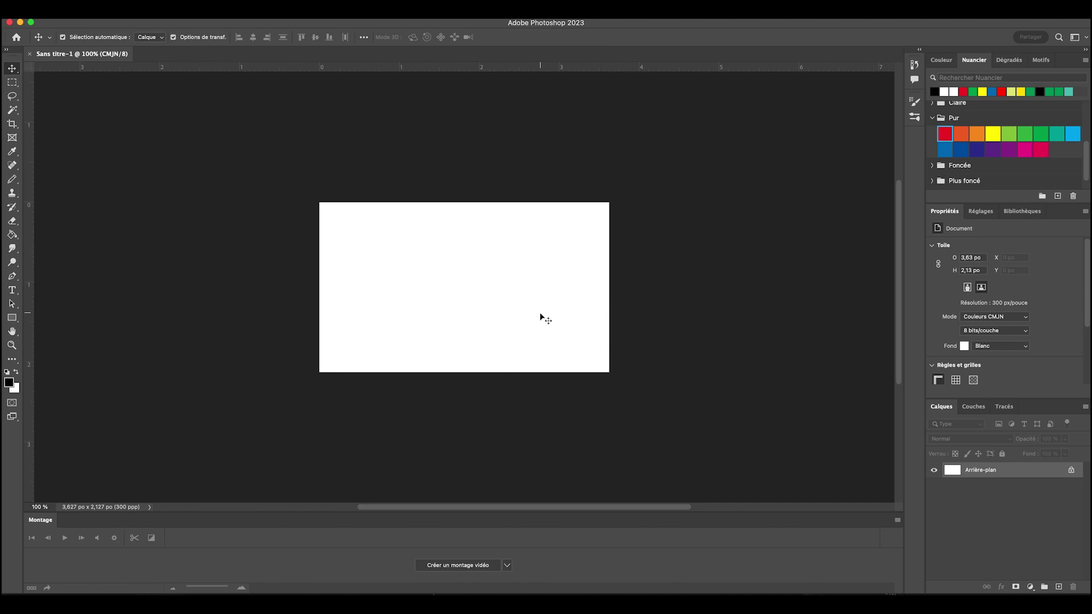
Create a black rectangle 3,5 po wide and 2 po high on the blank canvas
click(12, 319)
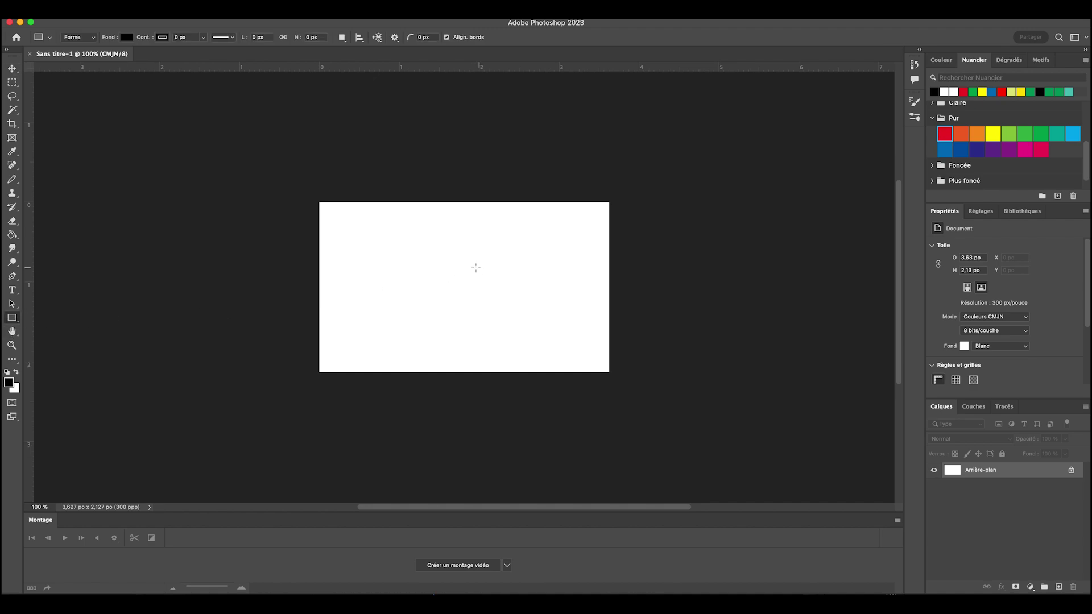
click(432, 278)
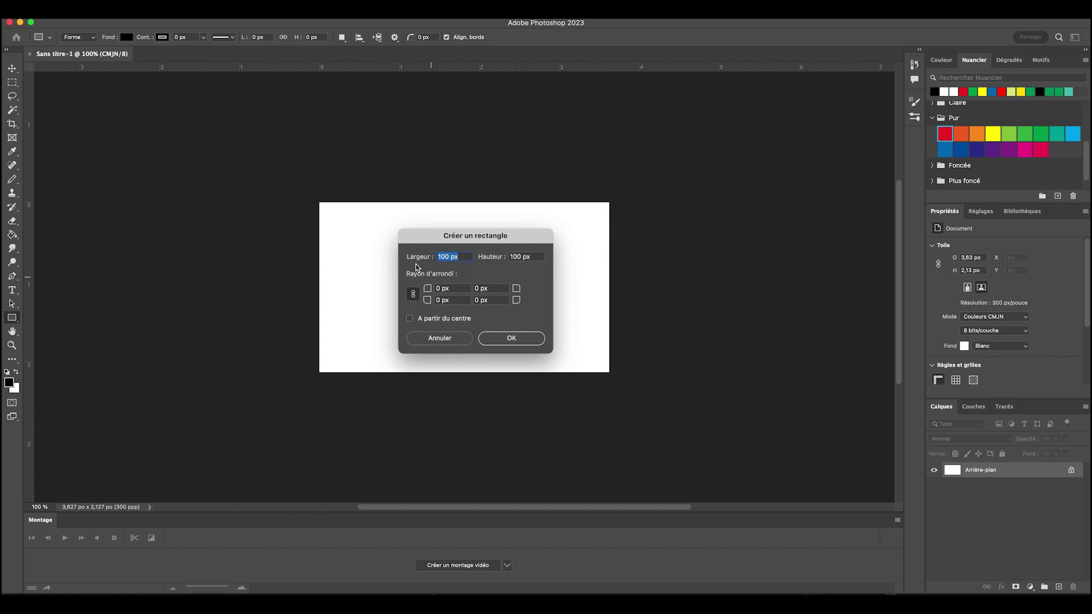
text(3,5 po)
key(Tab)
text(2)
click(515, 339)
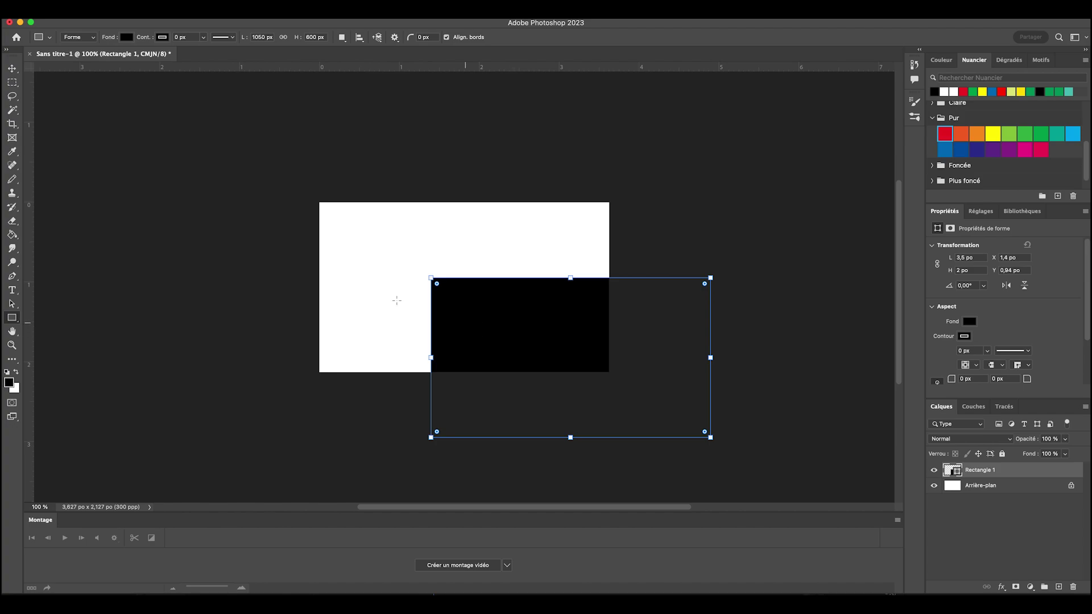
Centre the black rectangle on the canvas, leaving an even white border all around, and deselect it
click(12, 68)
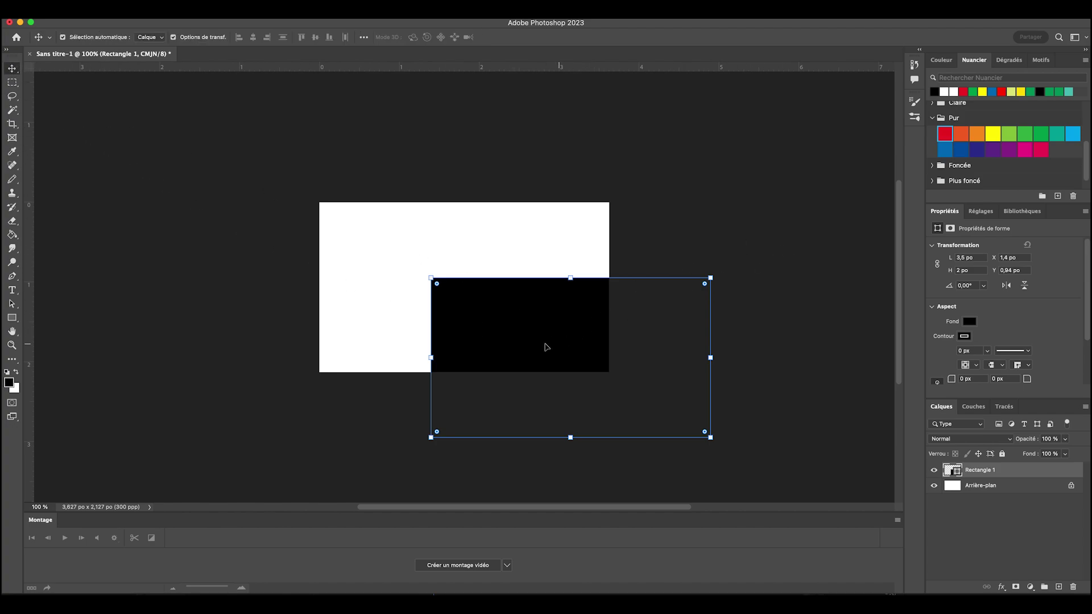
drag(517, 327, 412, 259)
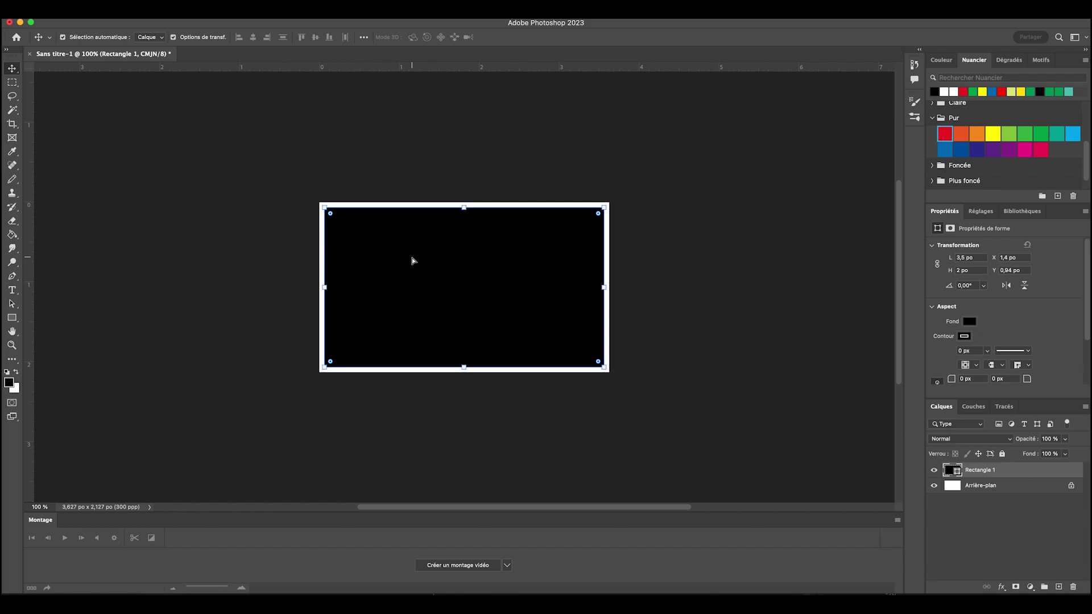
click(824, 360)
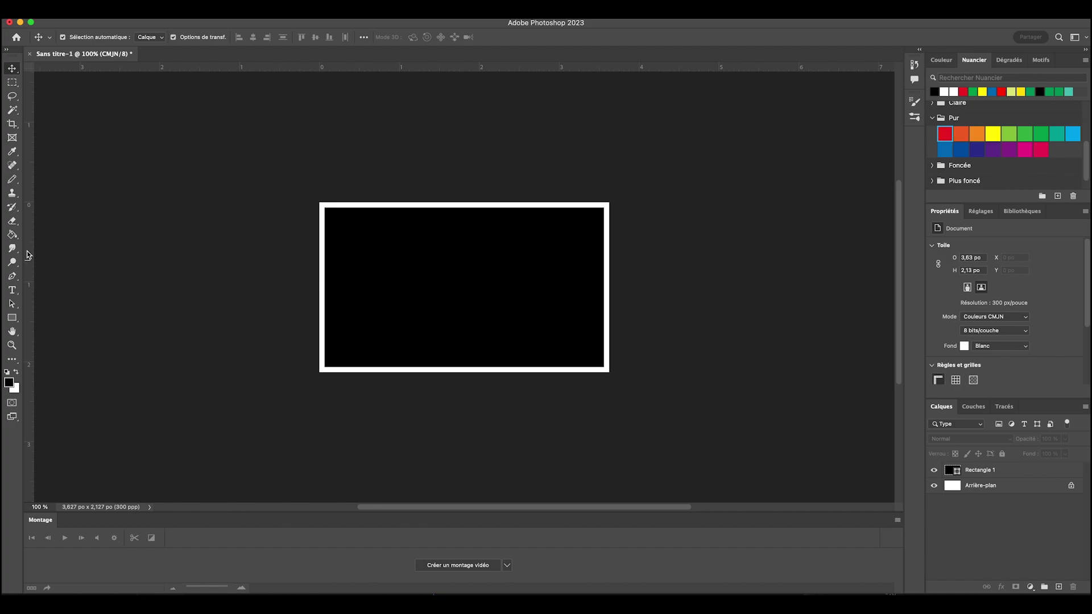
Place guides along all four edges of the black rectangle and delete the rectangle's layer
drag(26, 254, 605, 288)
drag(29, 254, 324, 302)
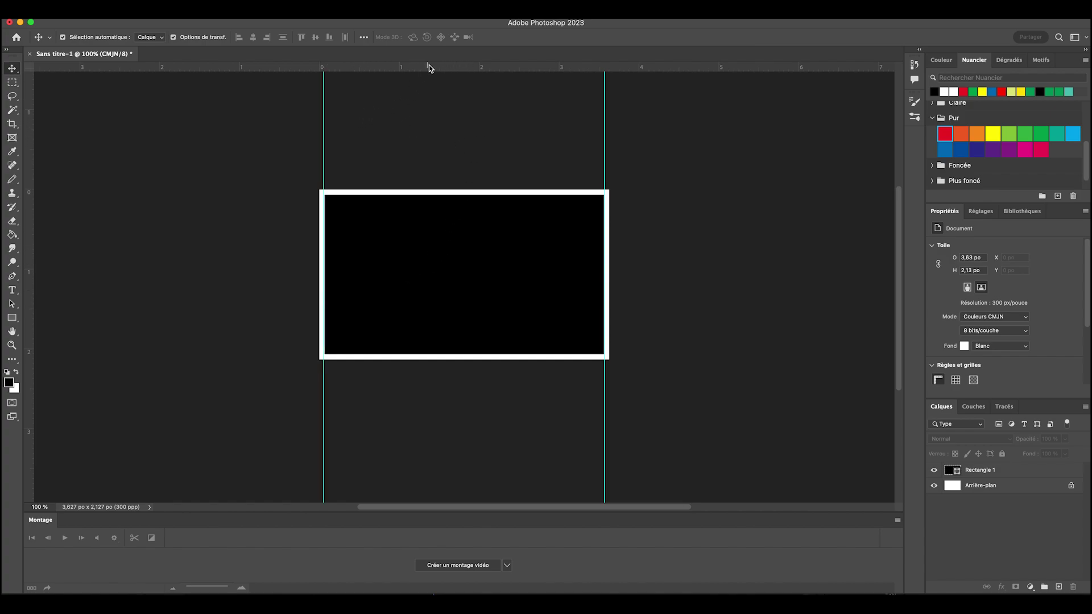
drag(465, 69, 497, 353)
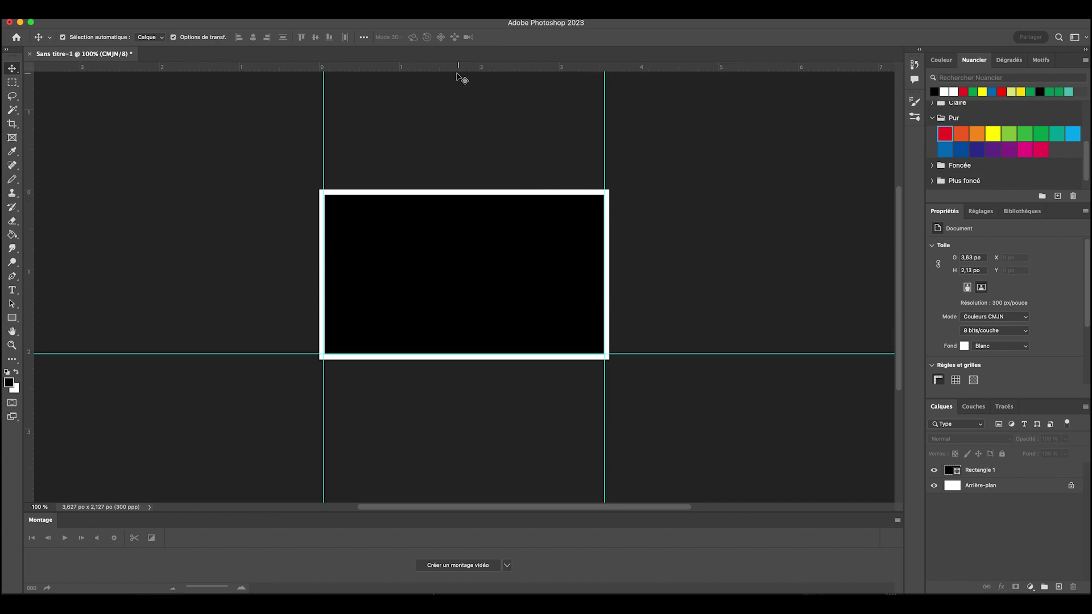
drag(453, 66, 467, 195)
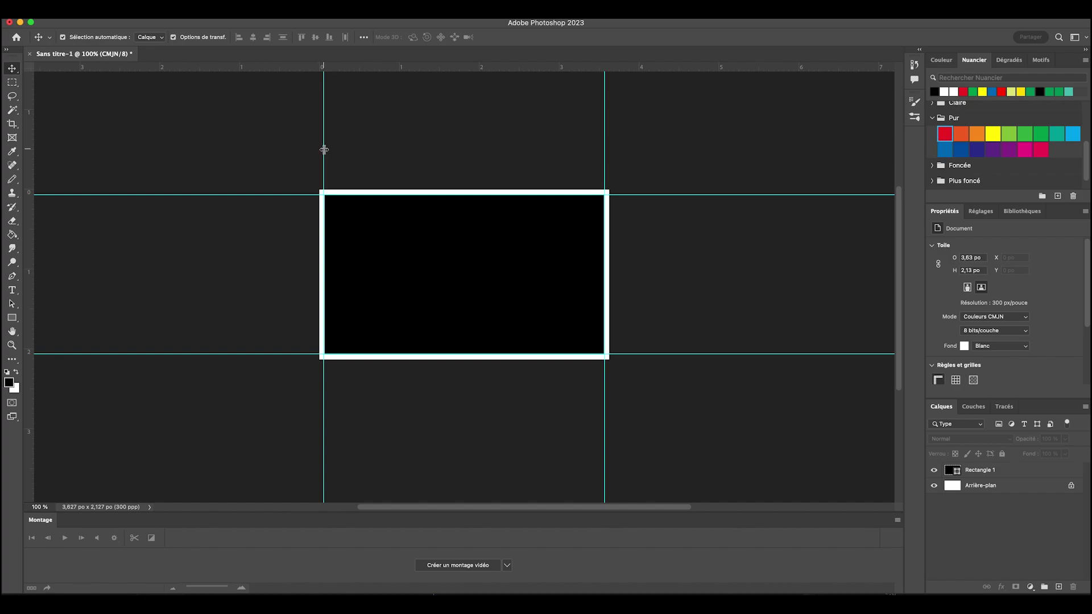
drag(325, 150, 325, 150)
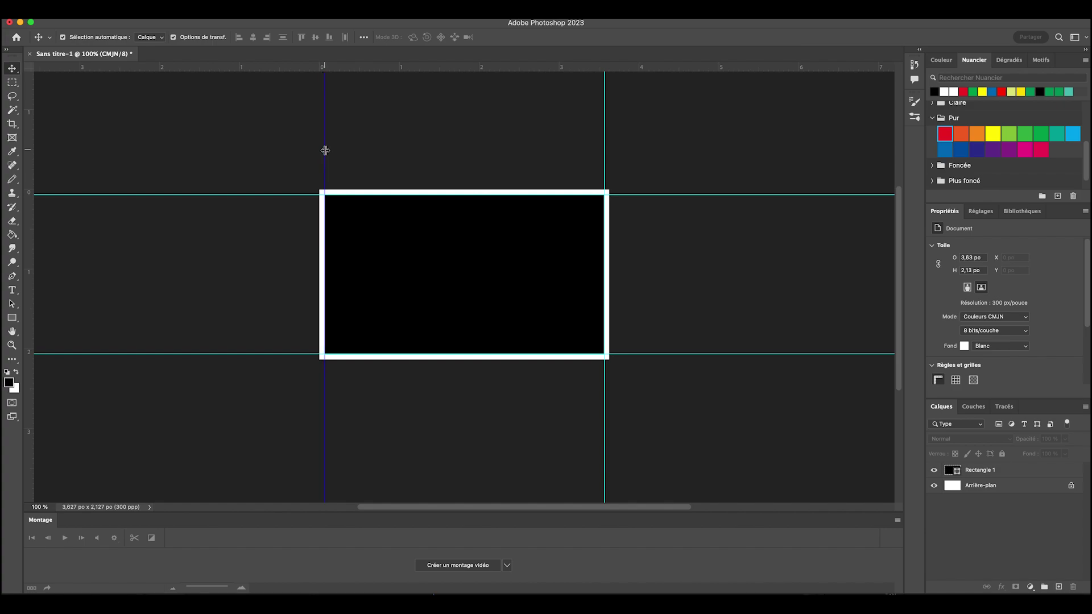
click(451, 148)
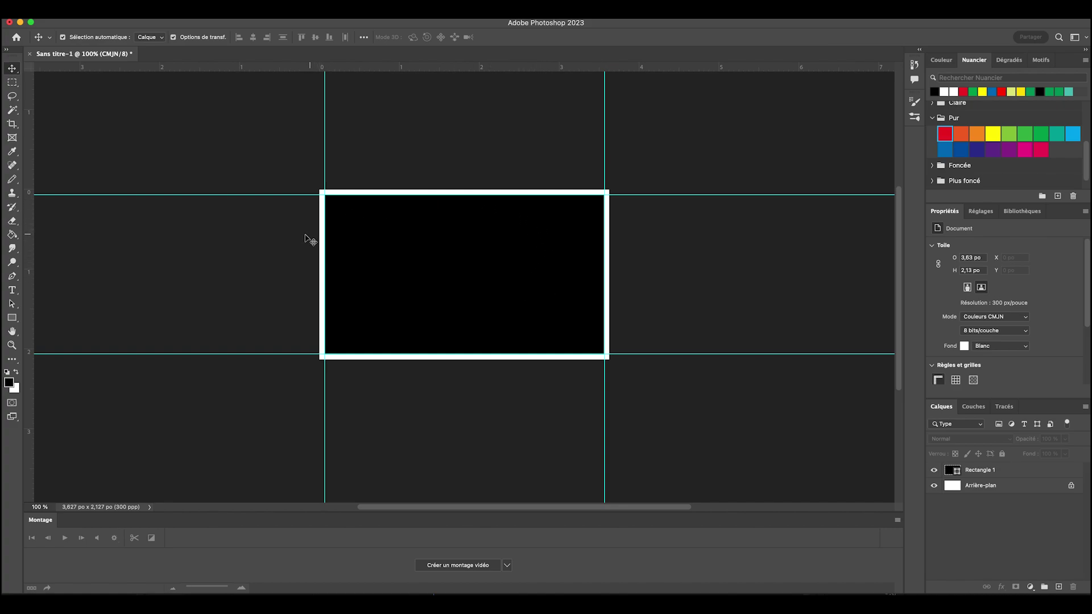
right_click(1011, 470)
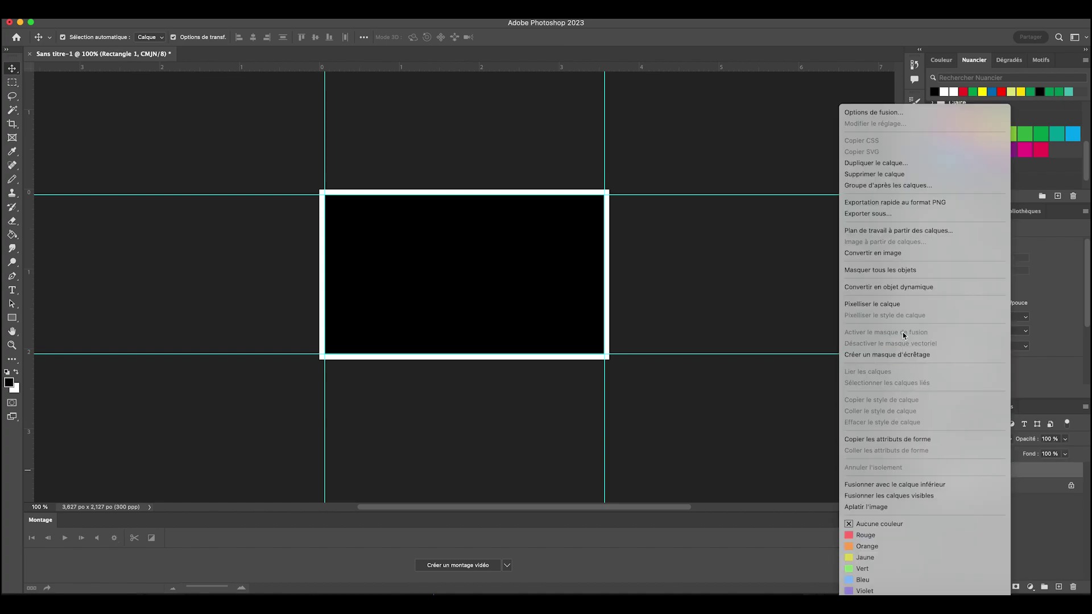
click(872, 174)
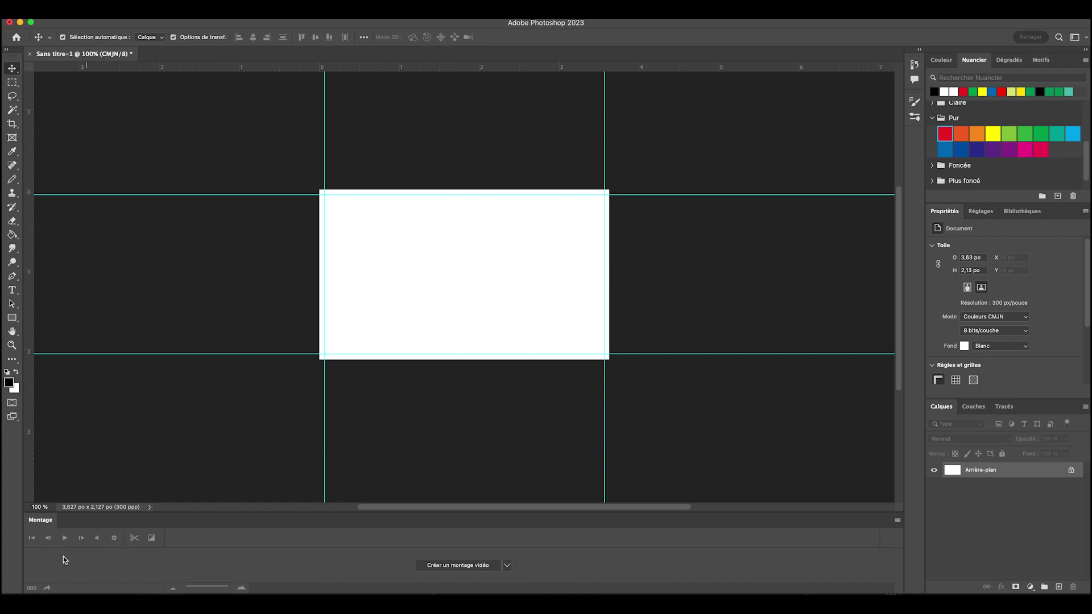
Place visage.jpg from the Finder's BC folder, enlarge it to the full canvas width and align its upper edge with the canvas
key(super+Tab)
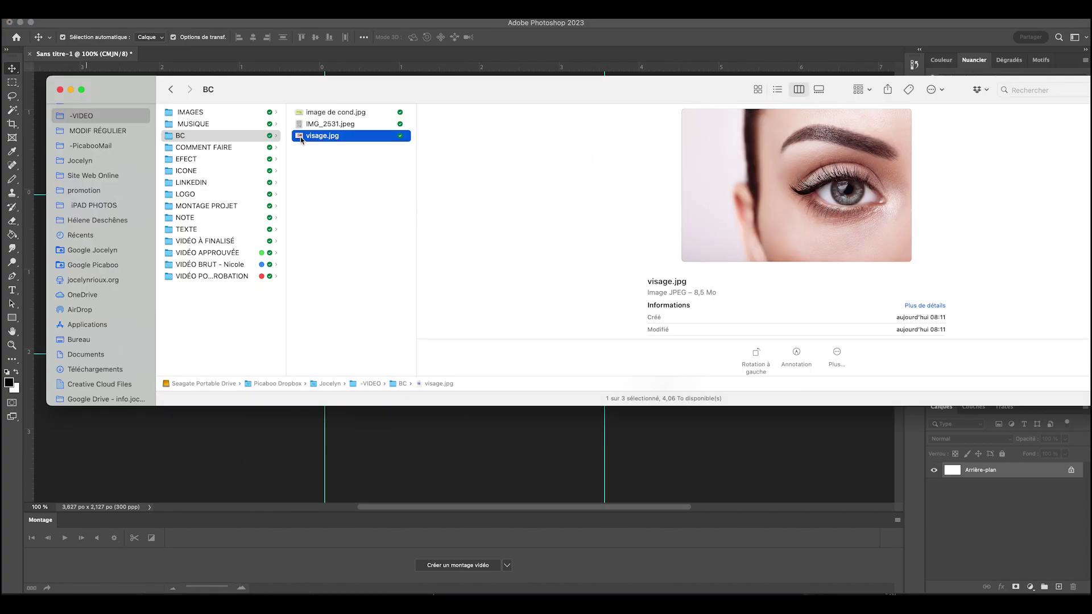
drag(301, 139, 471, 442)
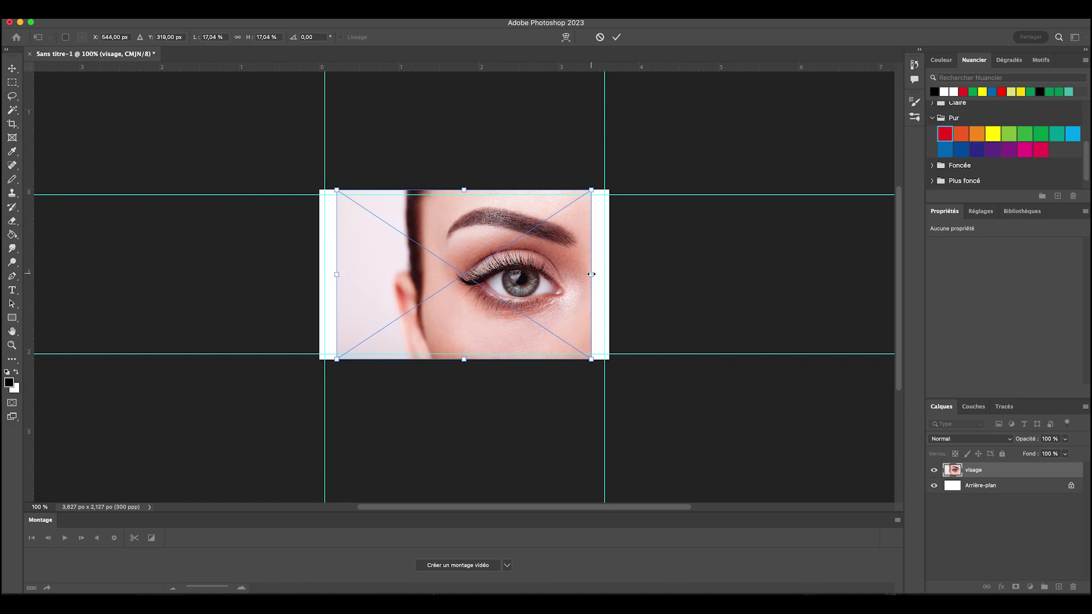
drag(592, 275, 609, 278)
drag(337, 274, 317, 277)
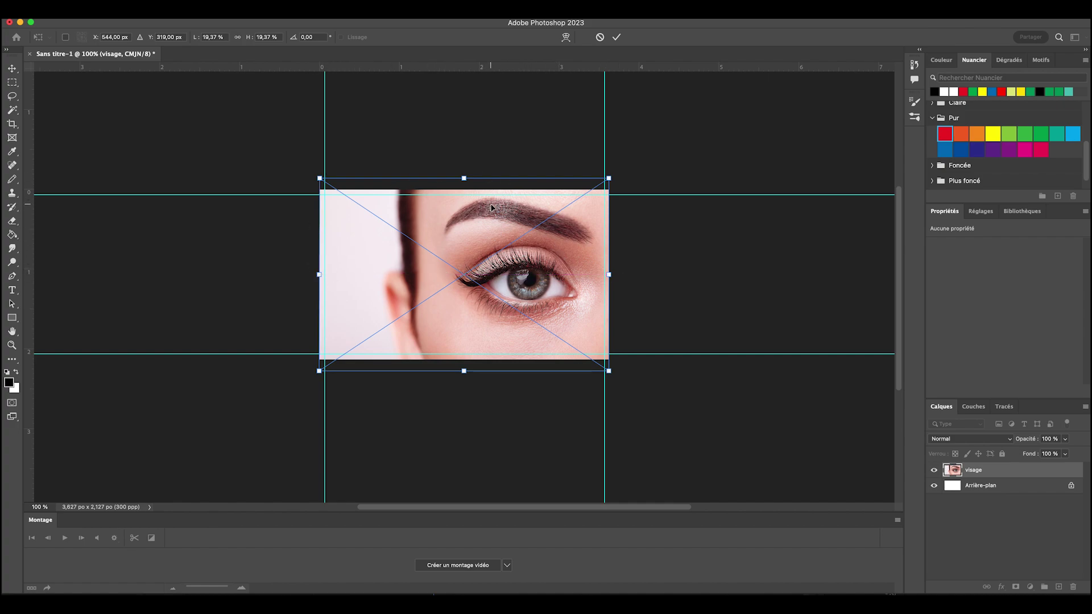
mouse_move(539, 263)
mouse_down()
mouse_move(540, 246)
mouse_move(541, 277)
mouse_up()
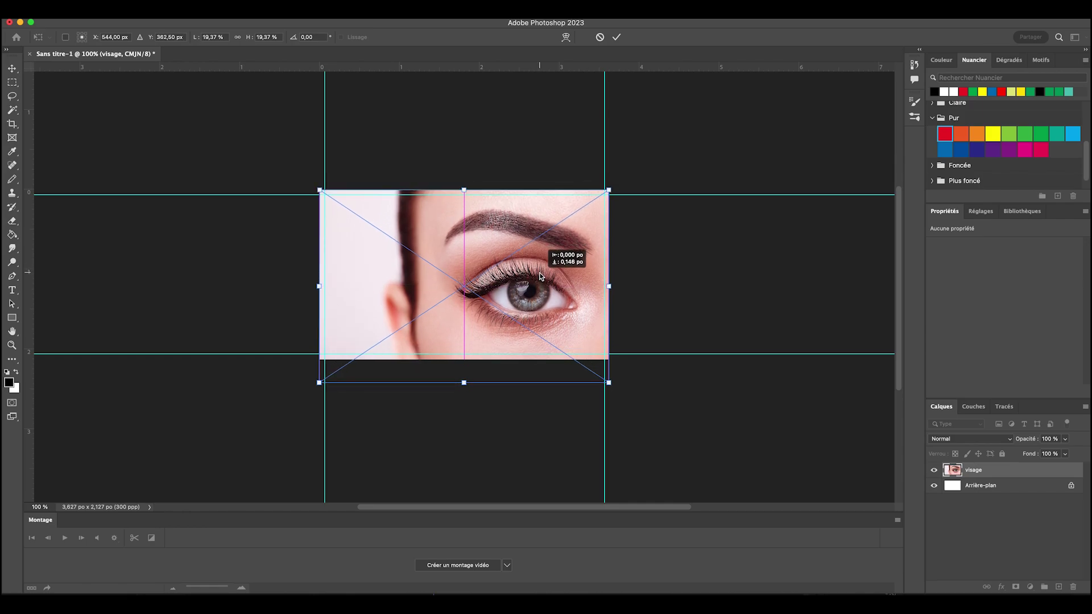
drag(540, 277, 541, 278)
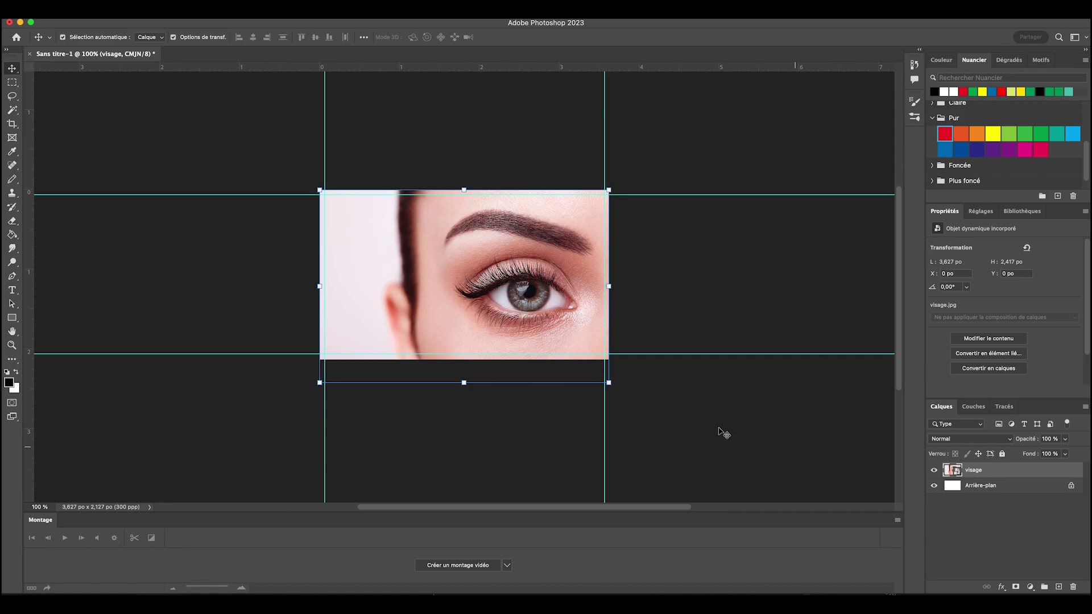
Fully lock the visage layer
click(658, 336)
click(988, 473)
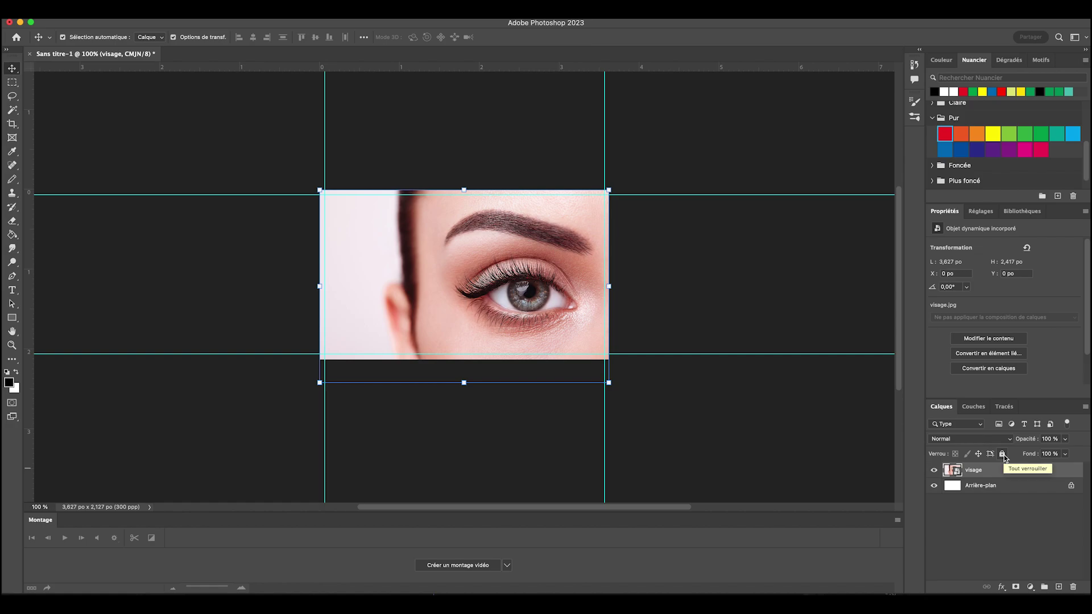
click(1003, 454)
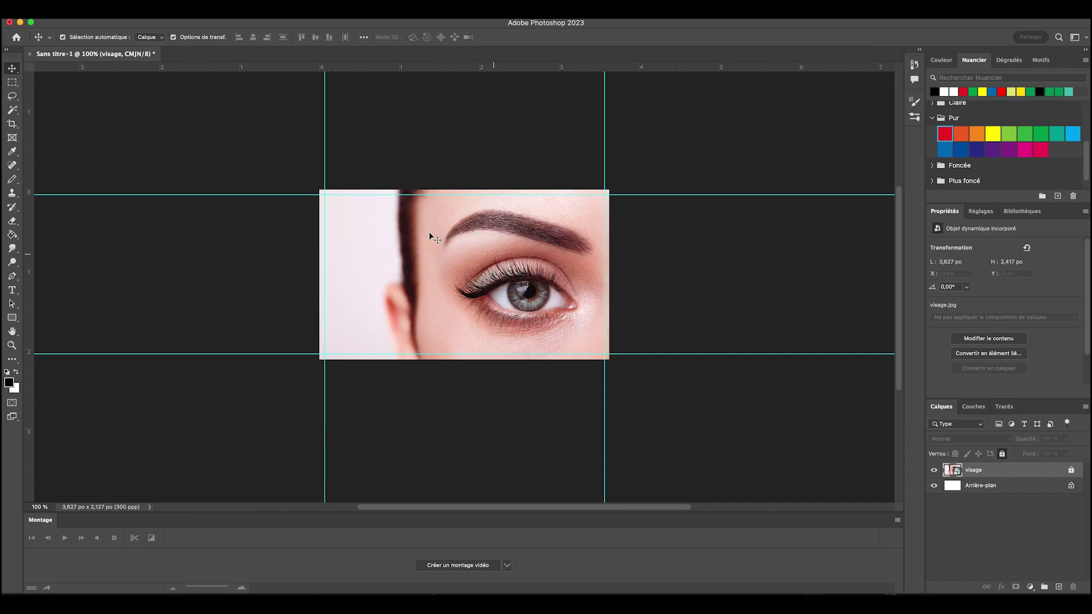
click(12, 82)
drag(407, 219, 613, 329)
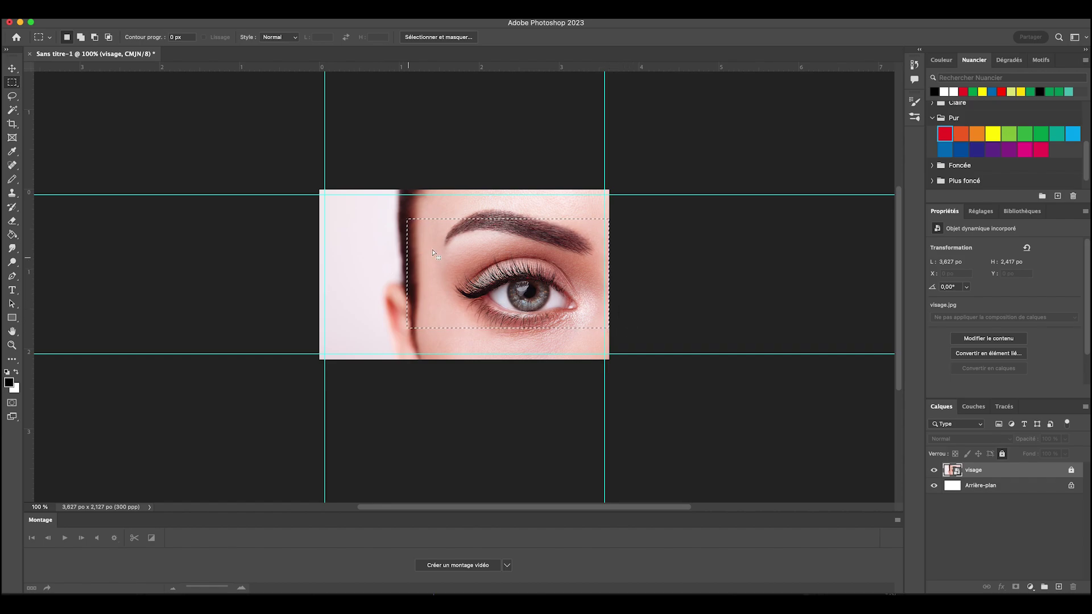
drag(358, 239, 431, 254)
click(492, 261)
Create a teal rectangle 3,25 po wide and 1,75 po high above the photo
click(12, 319)
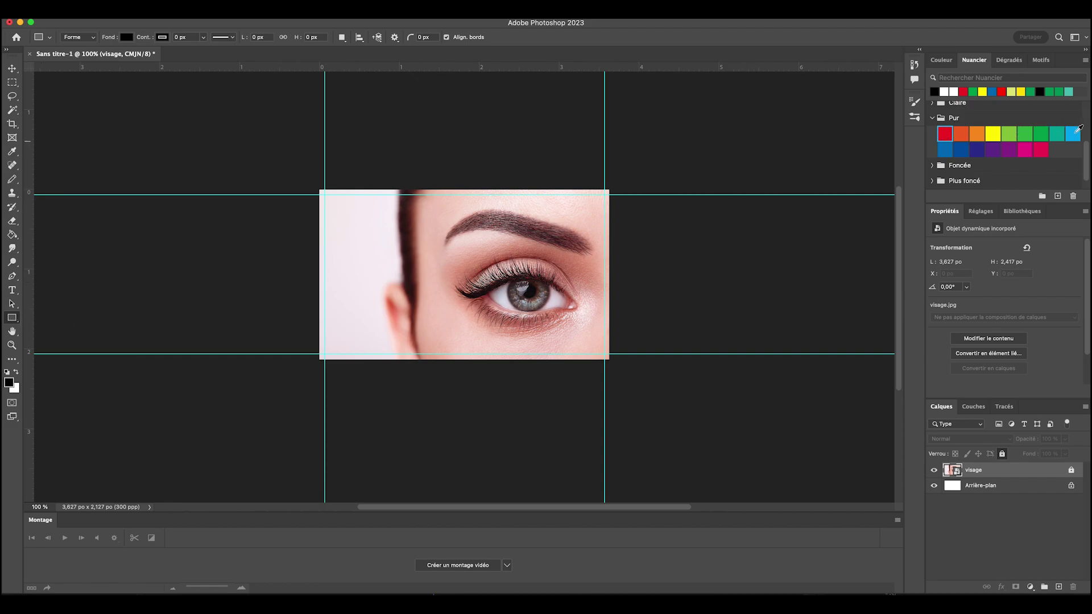
click(1070, 92)
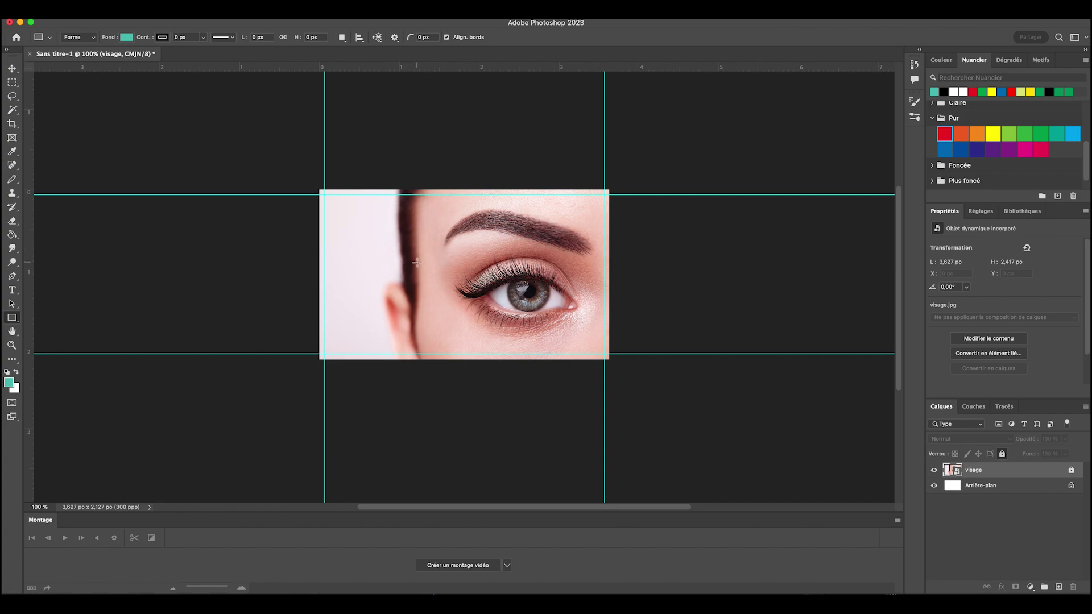
drag(420, 261, 421, 261)
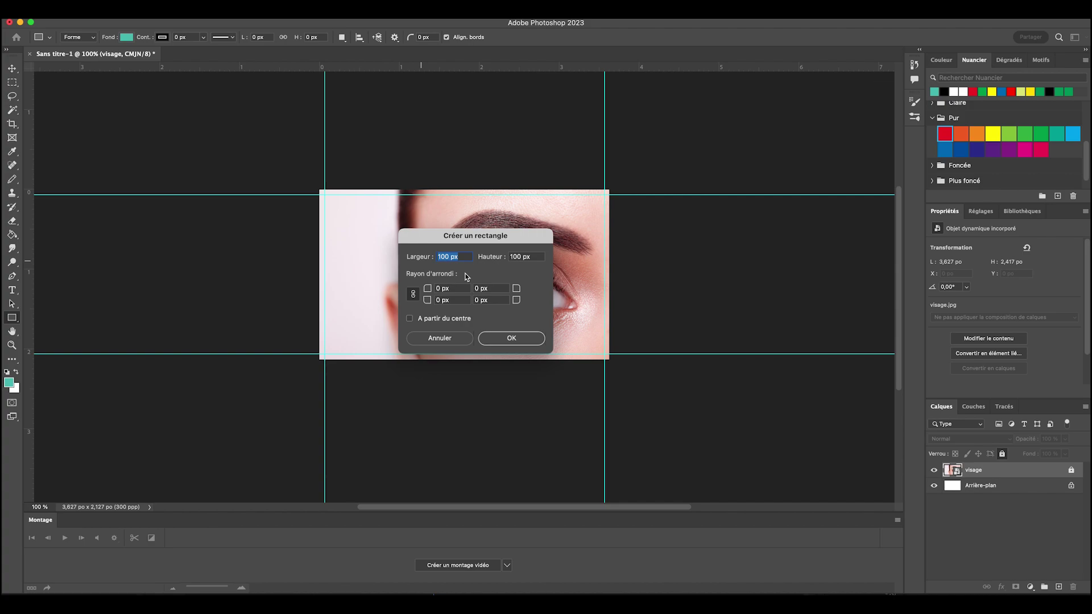
text(3,25 po)
double_click(514, 257)
triple_click(532, 259)
text(1,75)
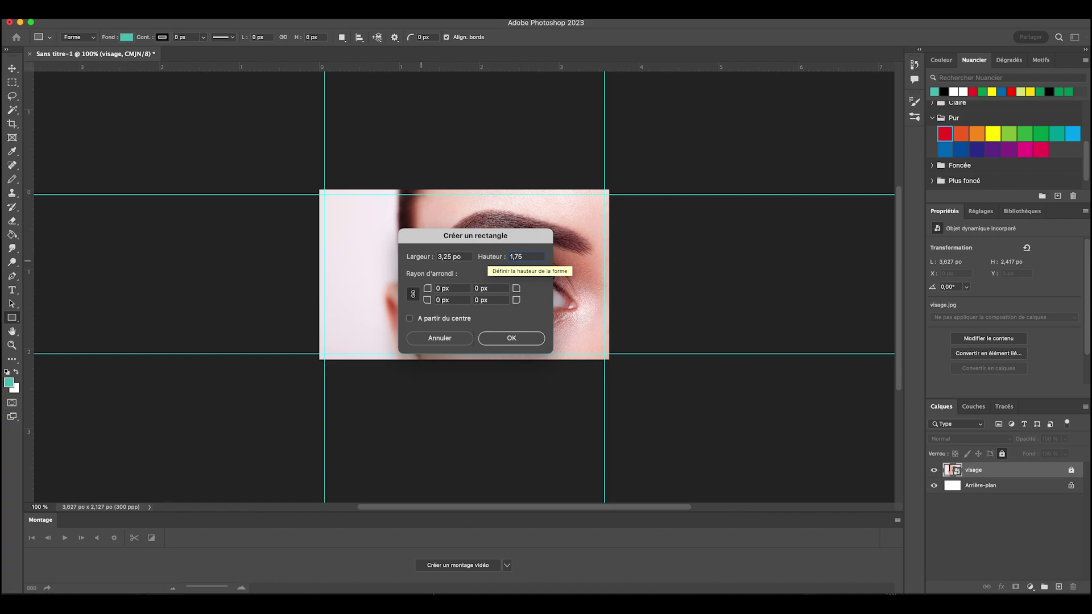
text( po)
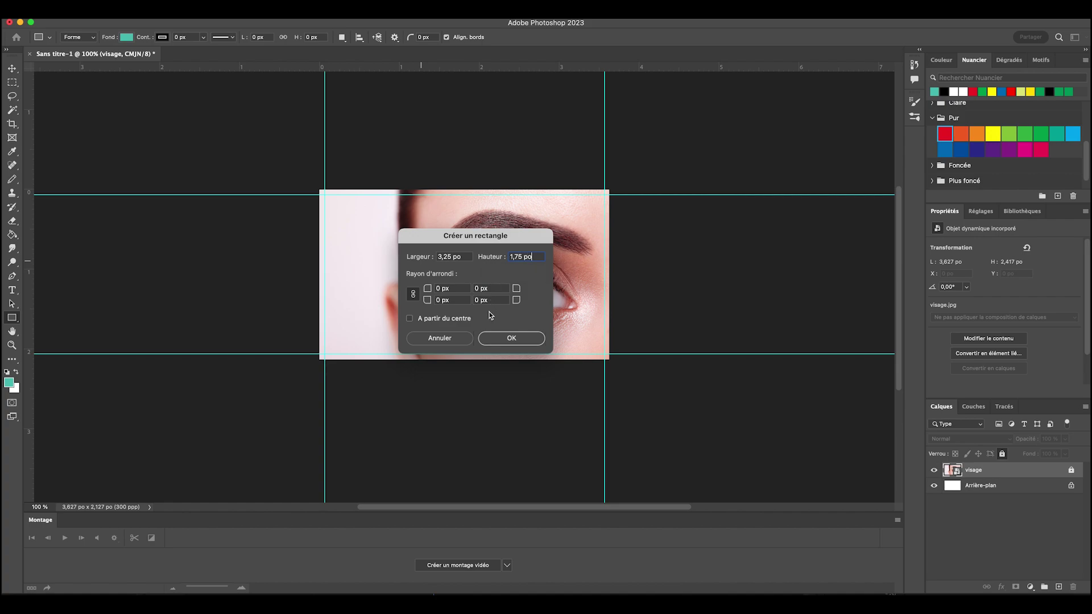
click(512, 338)
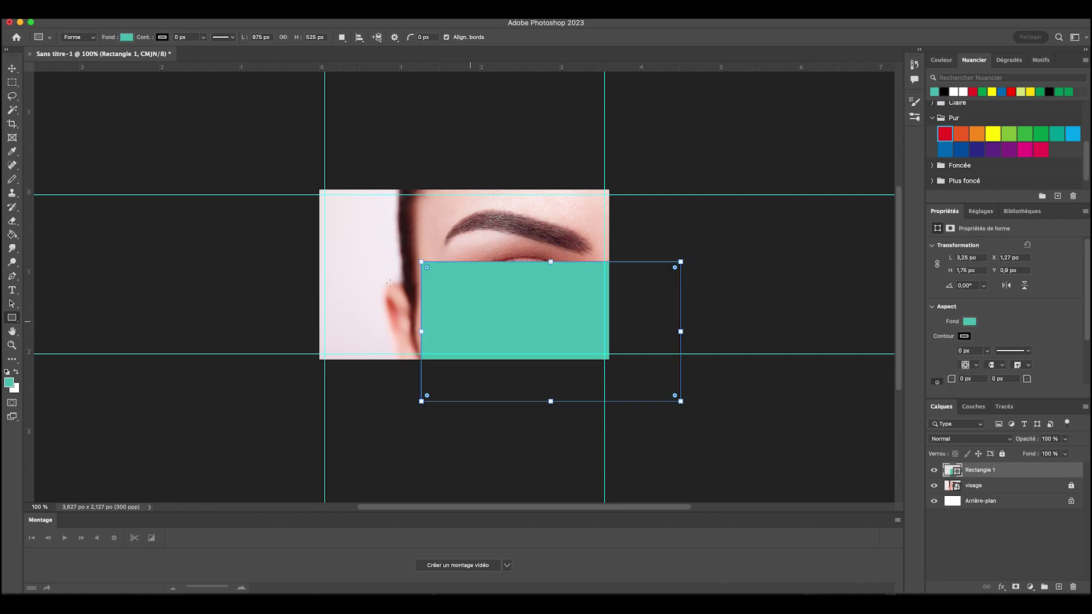
Centre the teal rectangle on the canvas, at about 0,19 po from the left and upper edges
click(14, 73)
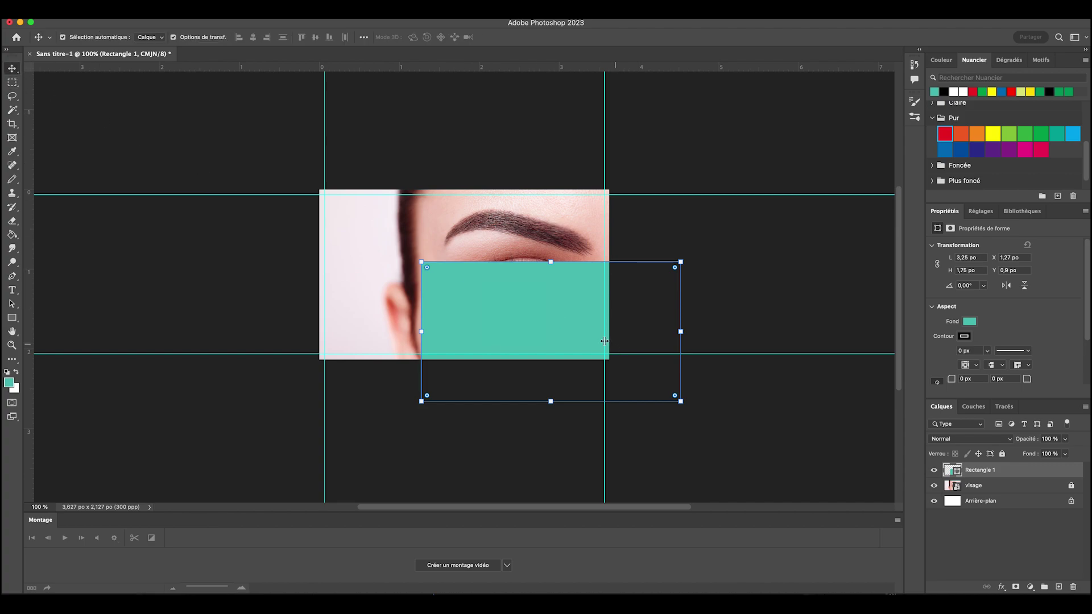
drag(578, 331, 493, 277)
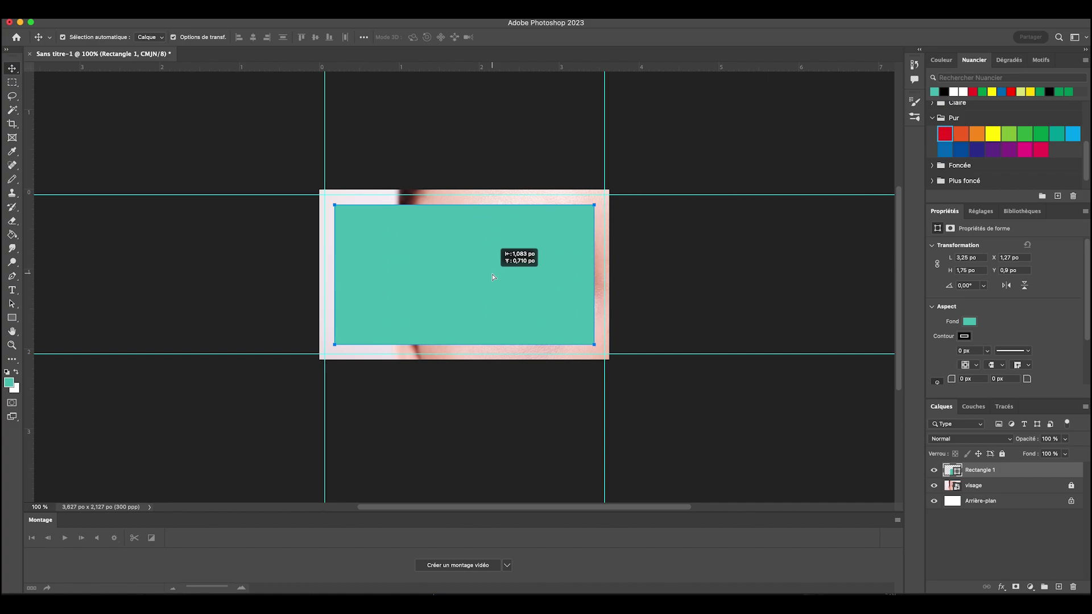
drag(493, 277, 493, 277)
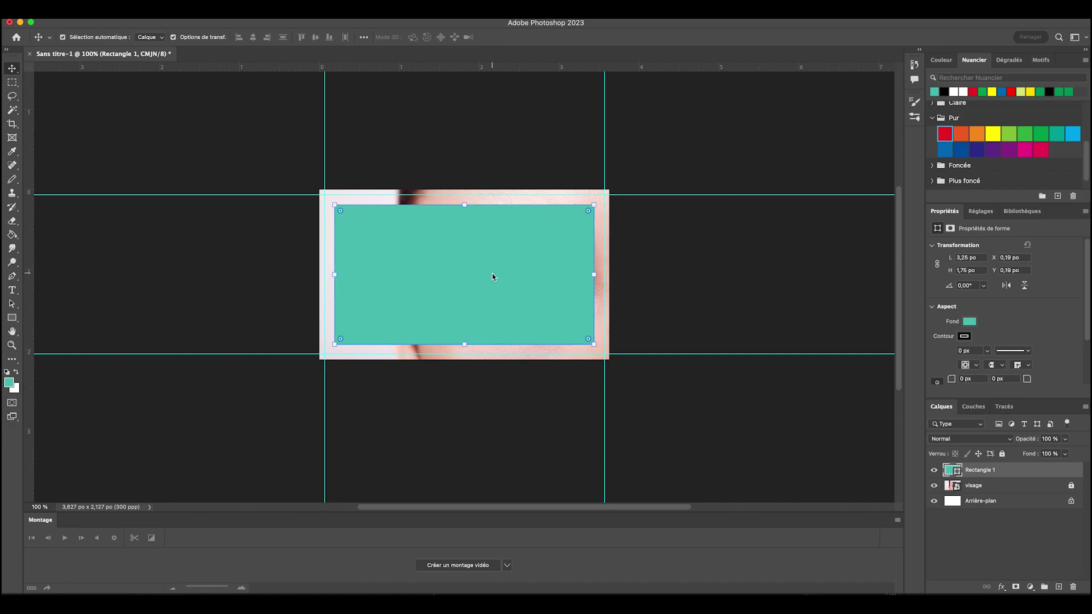
Place guides along all four edges of the teal rectangle as the inner safety margin
drag(28, 248, 595, 329)
drag(28, 282, 334, 319)
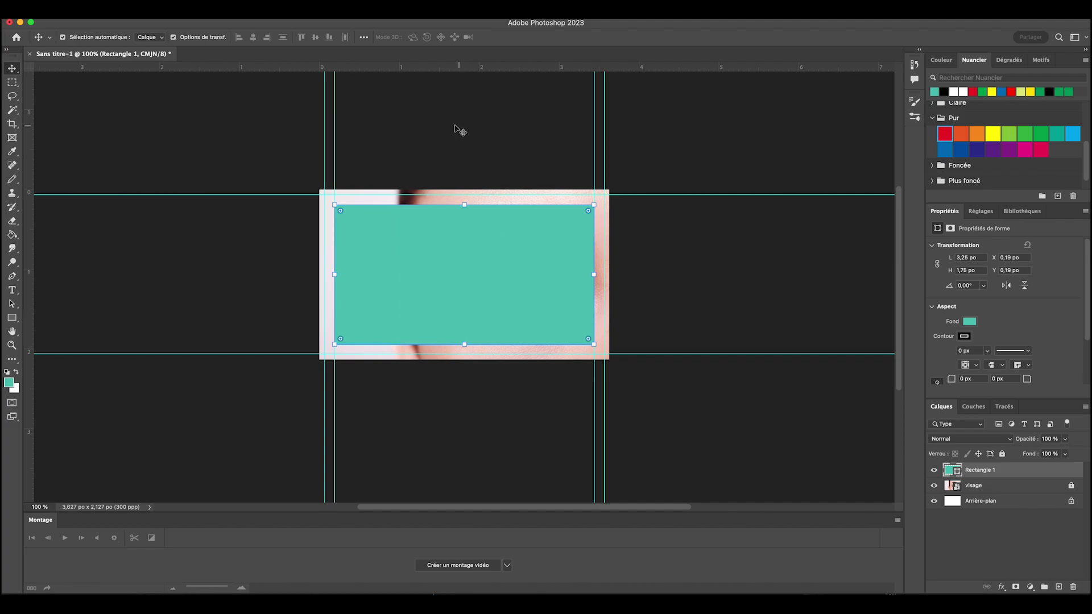
drag(455, 67, 462, 207)
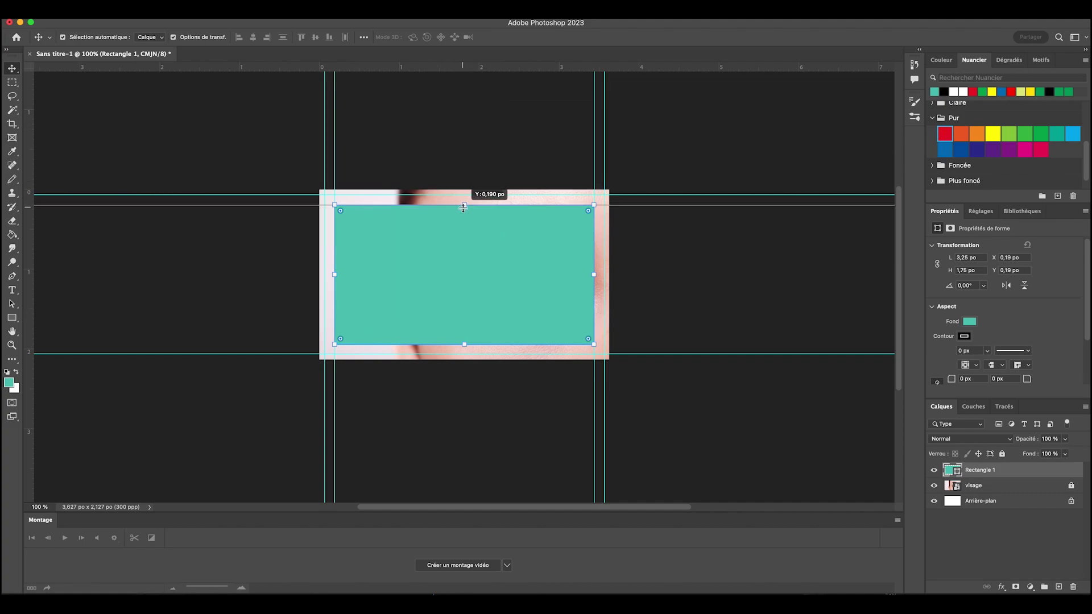
drag(508, 70, 516, 346)
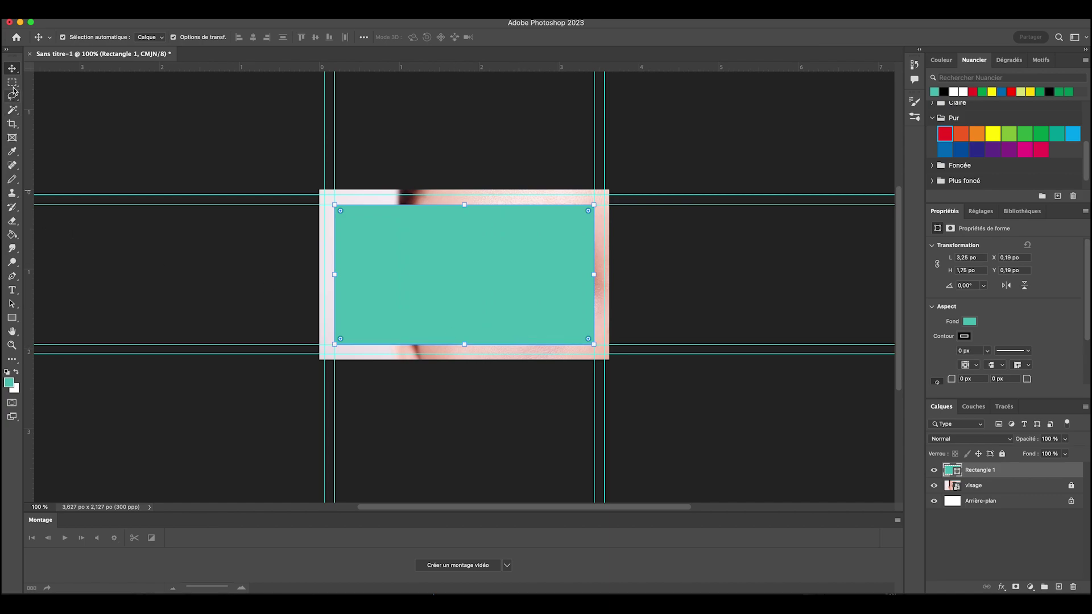
right_click(1009, 474)
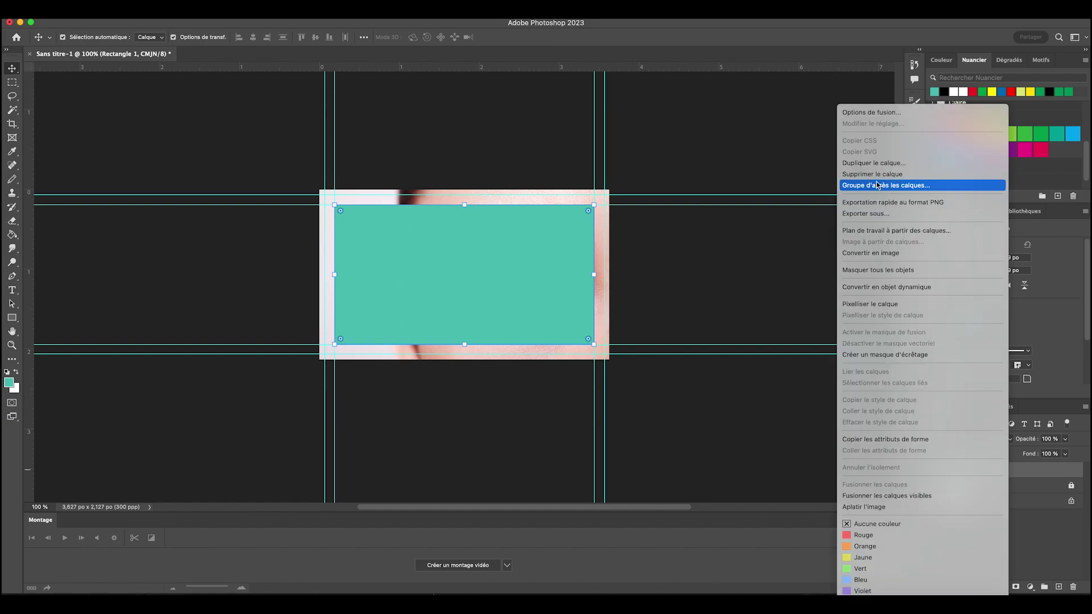
click(872, 175)
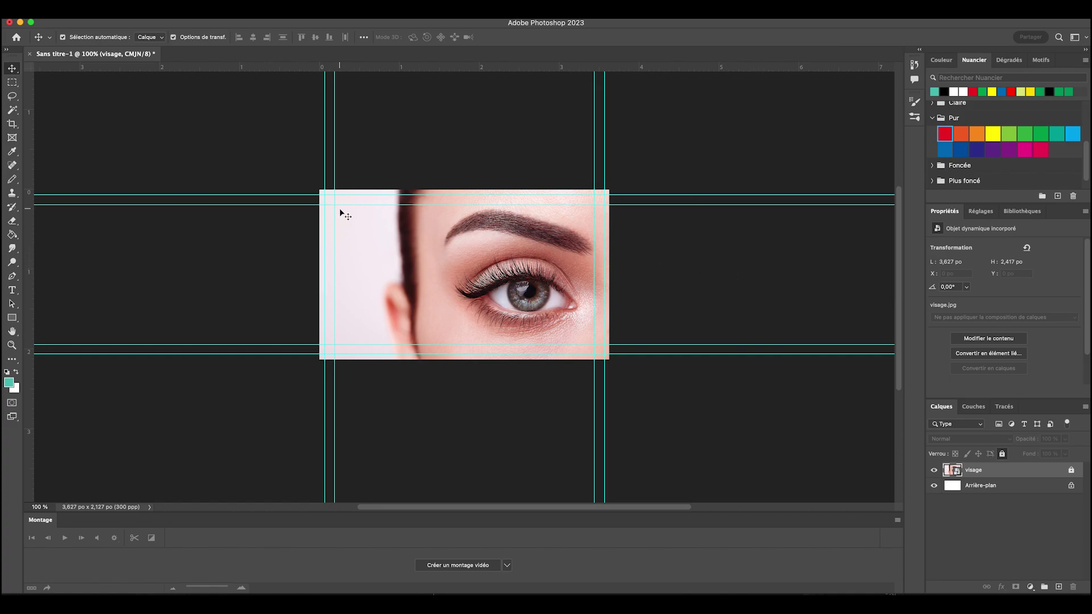
key(super+z)
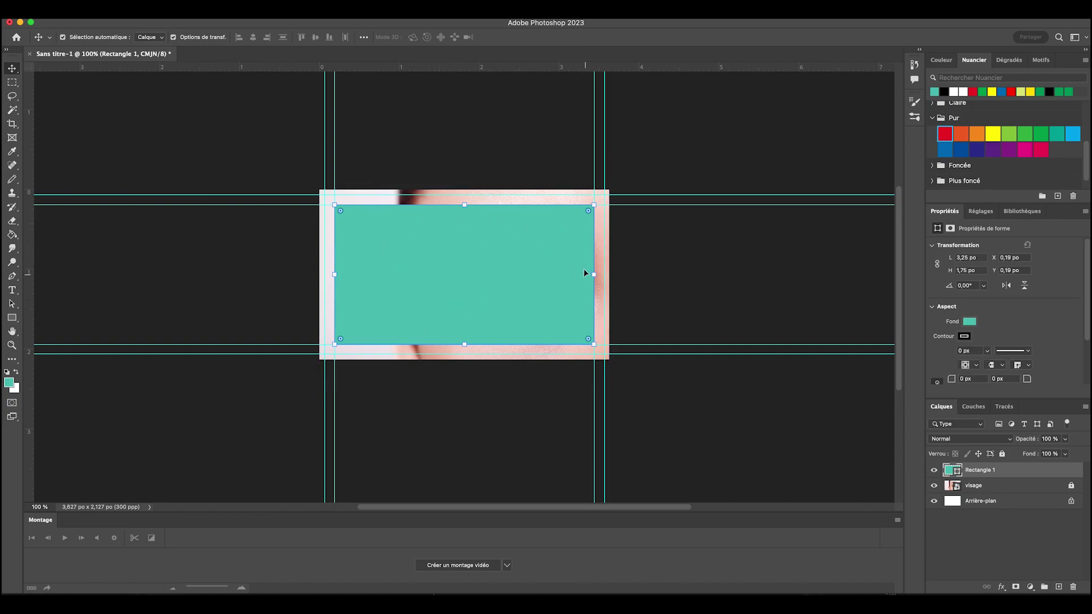
Delete the teal rectangle's layer, keeping the guides over the photo
right_click(1003, 471)
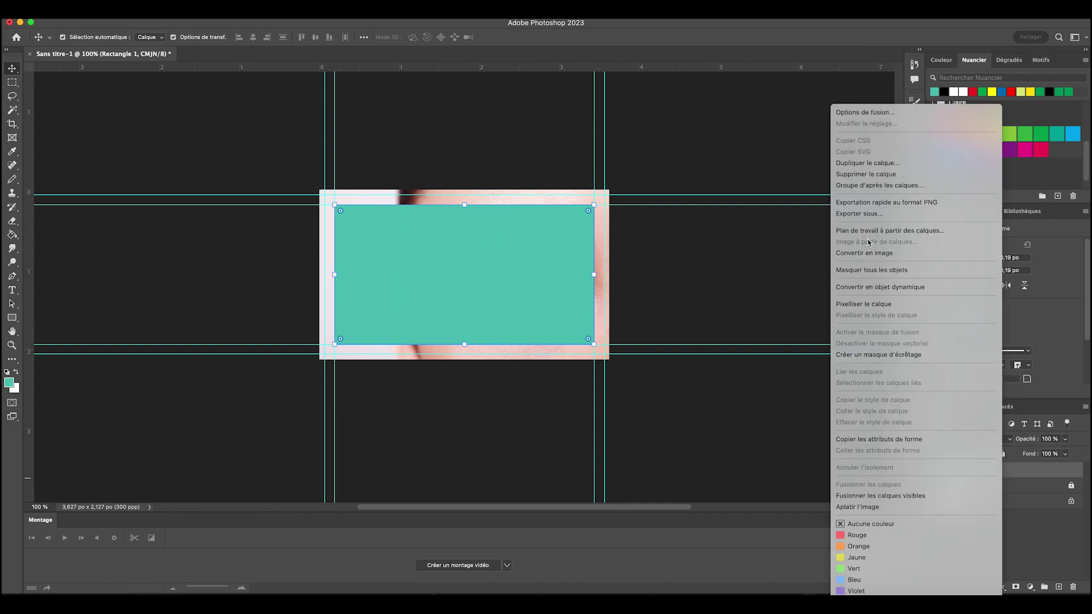
click(869, 174)
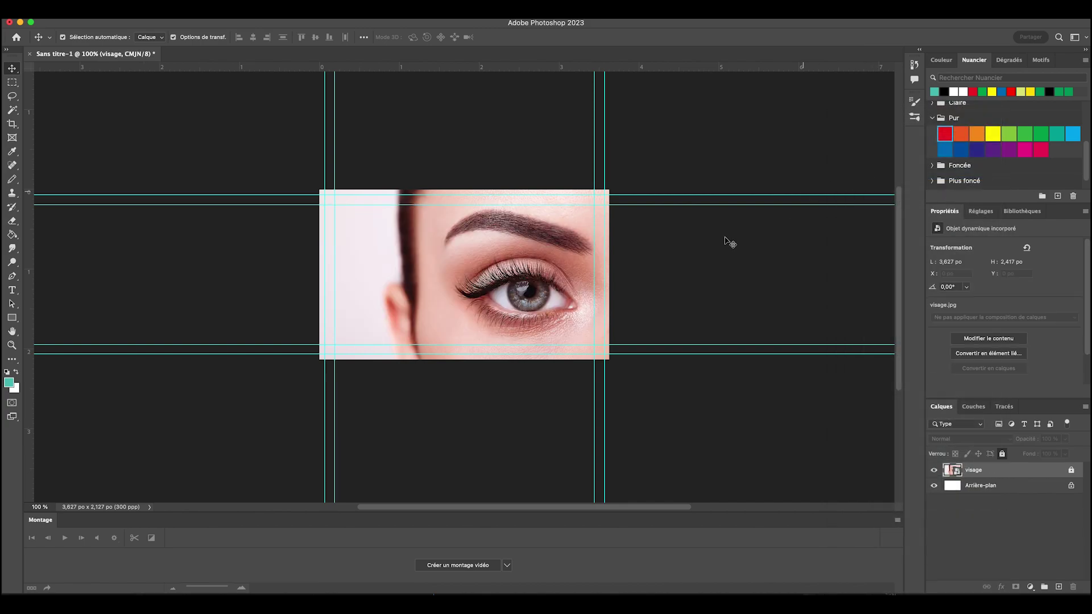